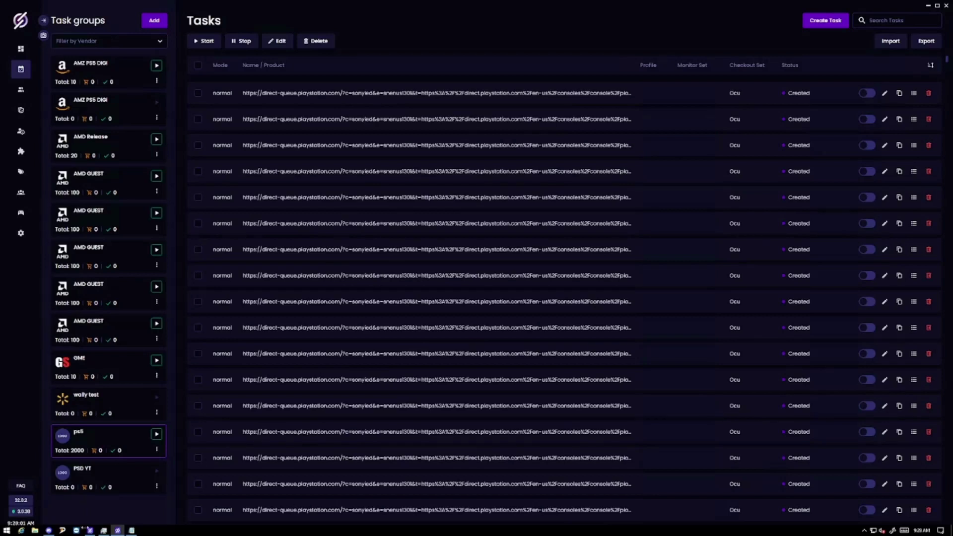
Check Pineapple's #dank queue-pass posts and BotNCop's #ps5 and #aco-announcements channels in Discord
click(49, 530)
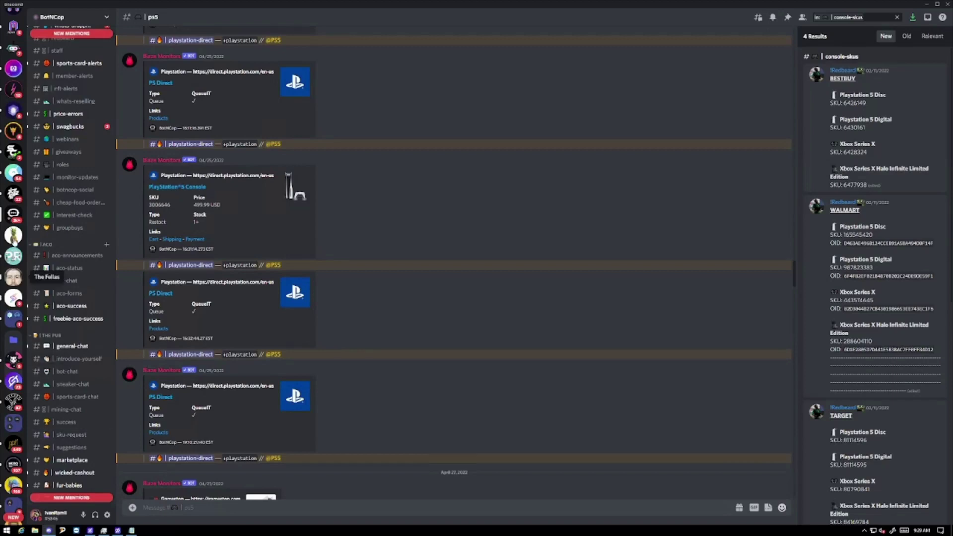
click(14, 238)
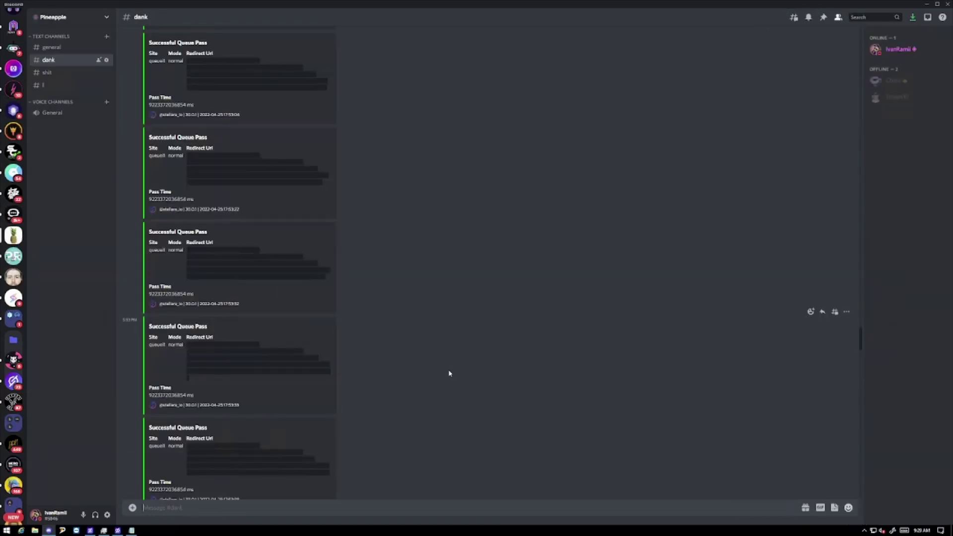
scroll(447, 300, up, 3)
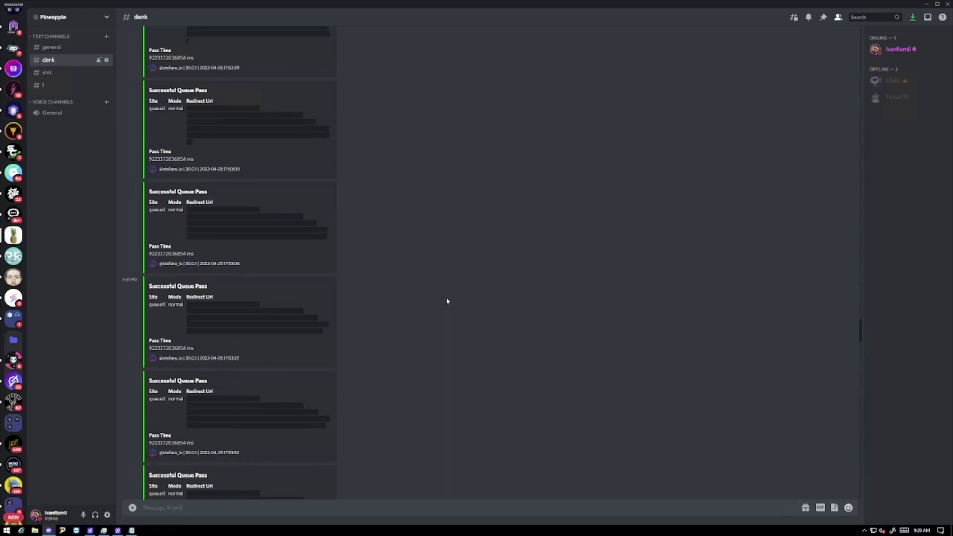
click(14, 215)
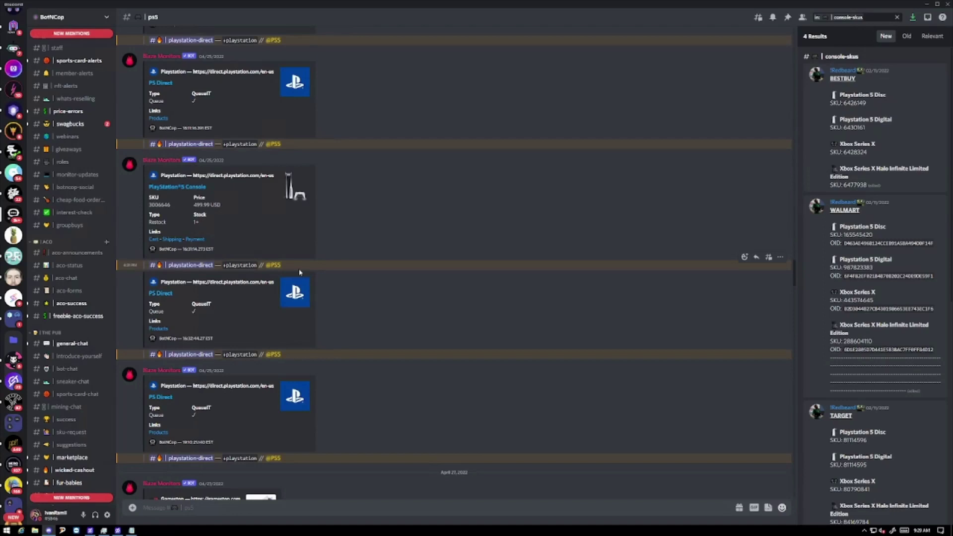
click(57, 254)
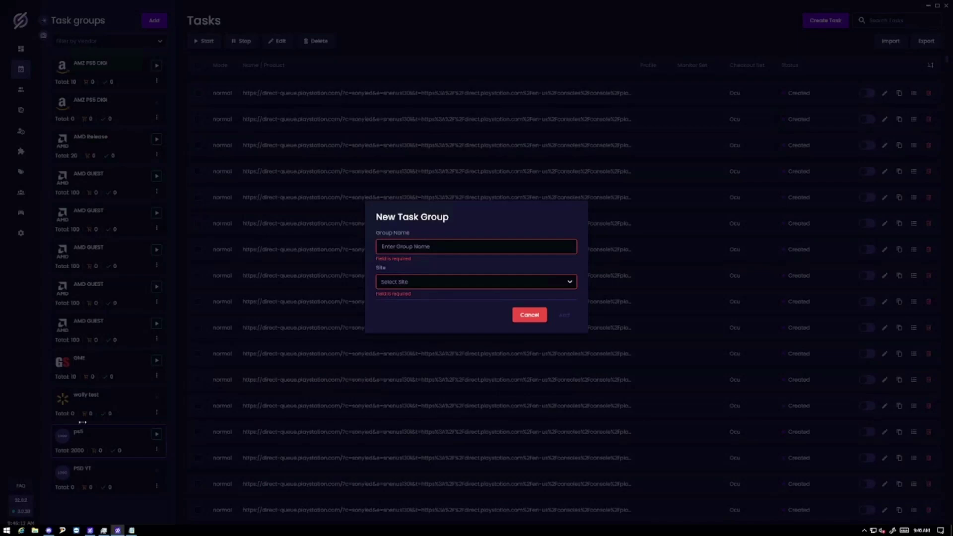
Cancel the New Task Group form, retry it with QueueIt as site, then cancel again
click(538, 317)
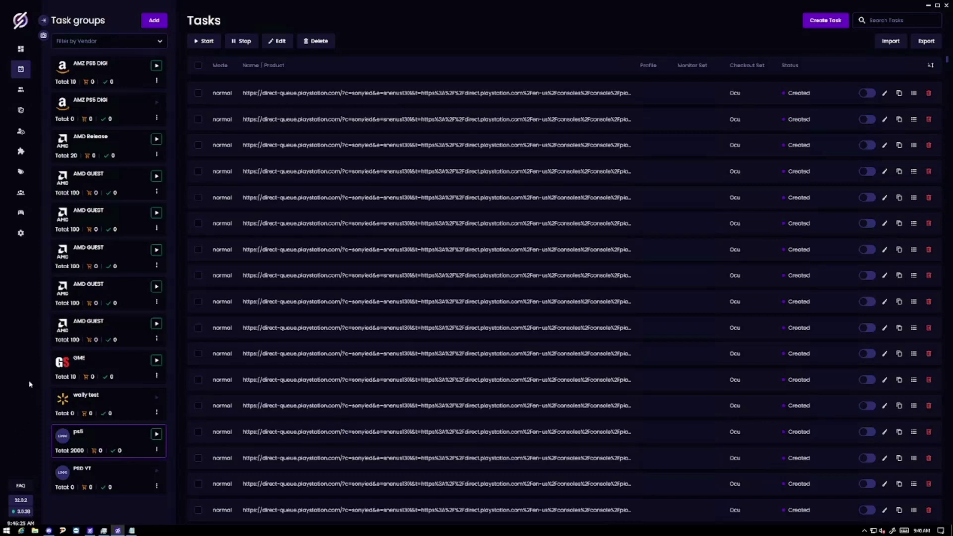
click(157, 24)
click(401, 282)
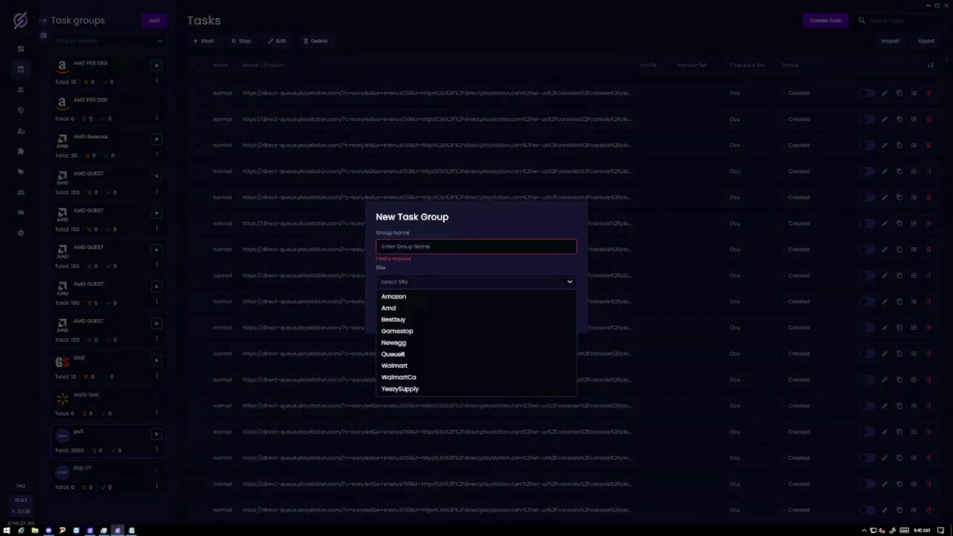
click(395, 418)
click(396, 418)
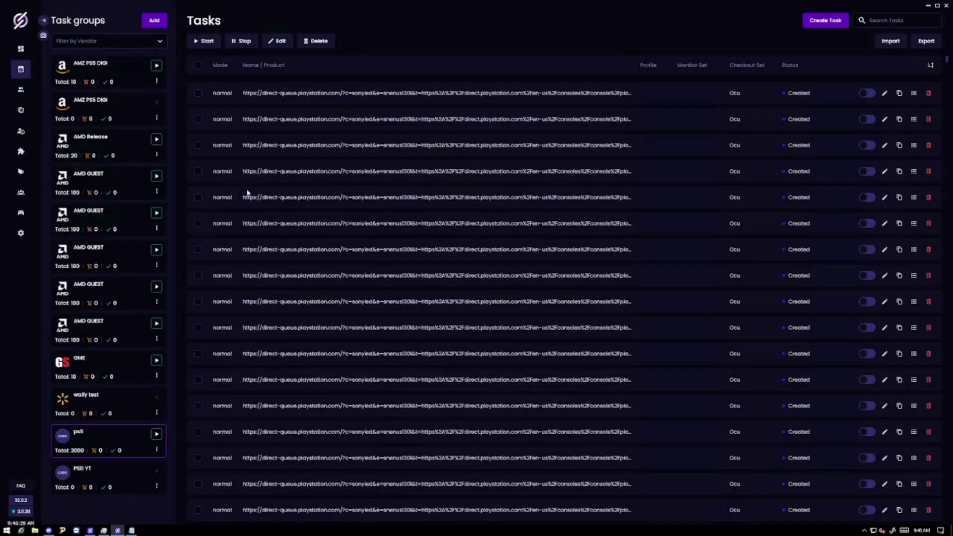
click(154, 20)
click(412, 282)
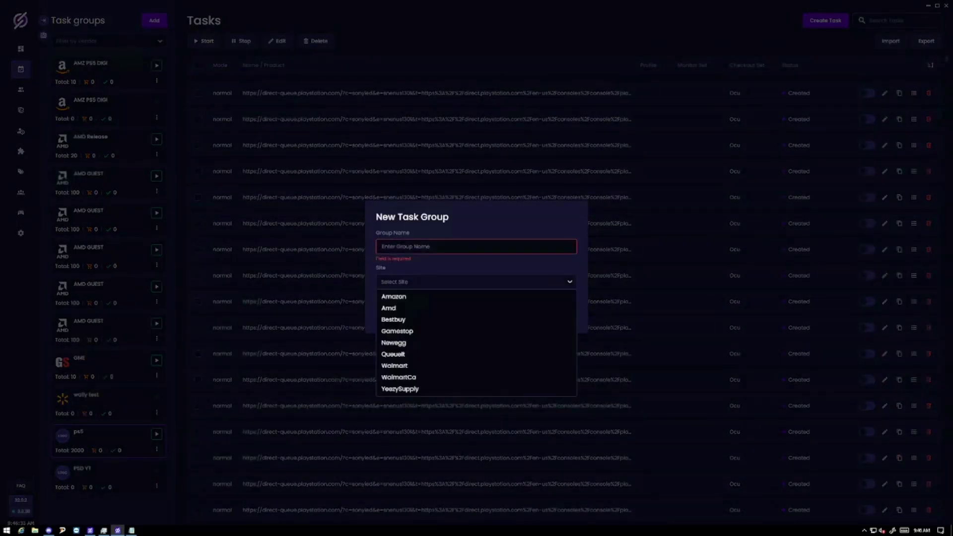
click(388, 355)
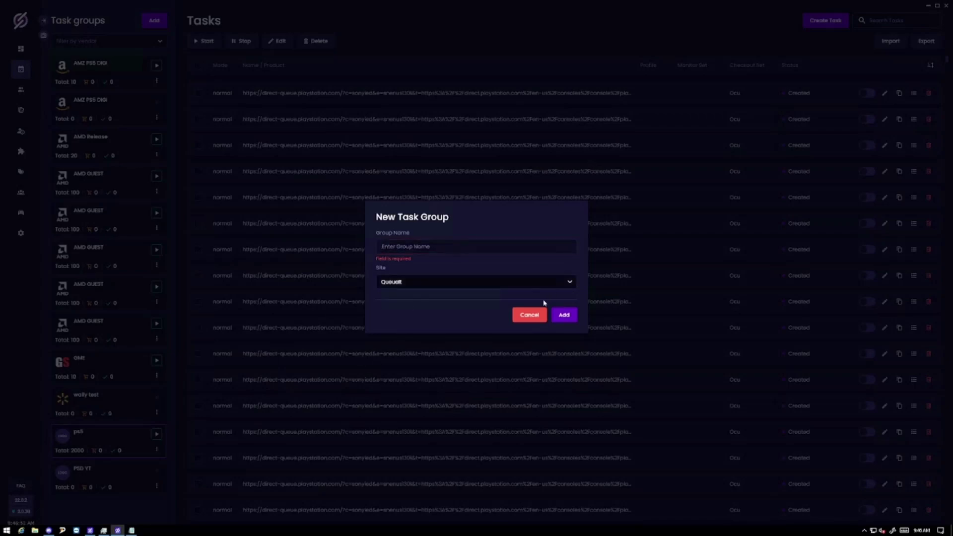
click(529, 317)
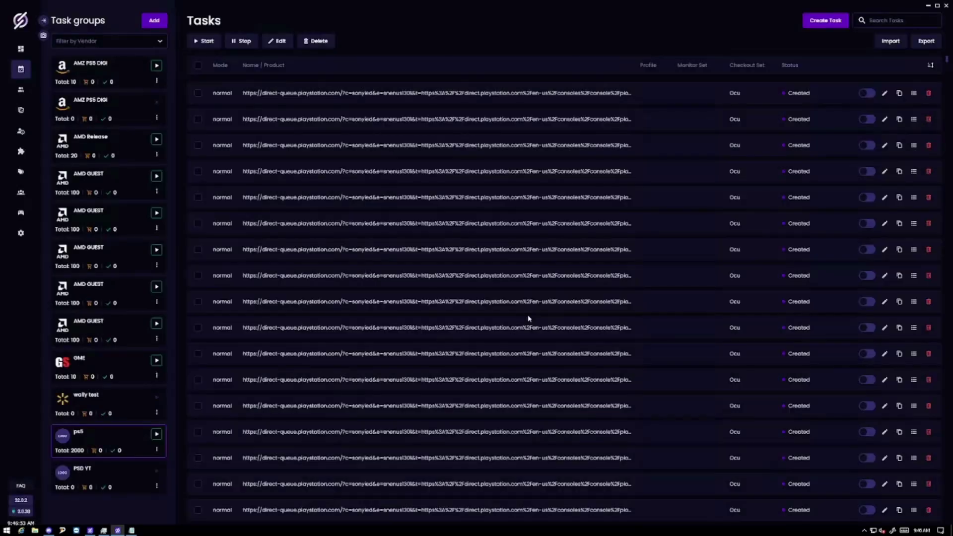
In the empty PSD YT group, begin a task with normal mode and the Ocu checkout proxy
click(106, 487)
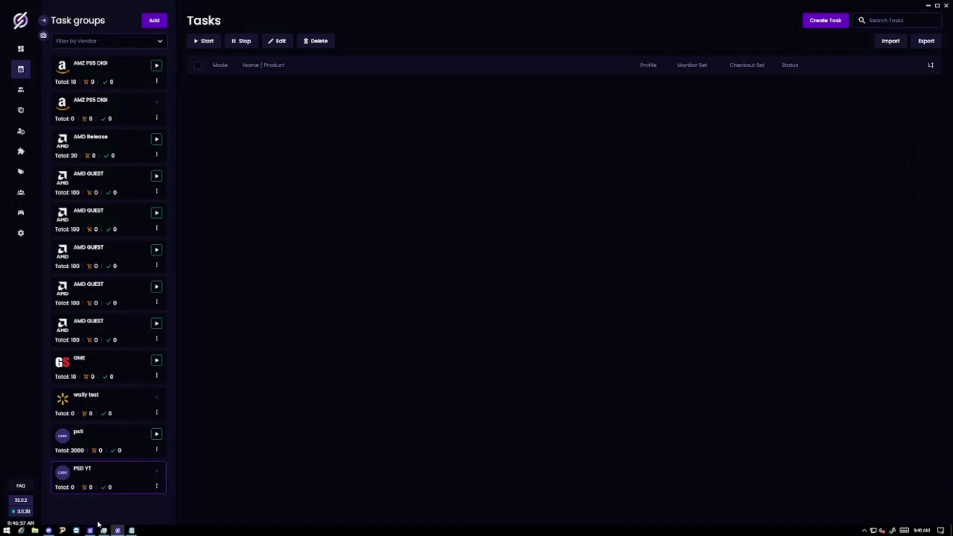
click(839, 21)
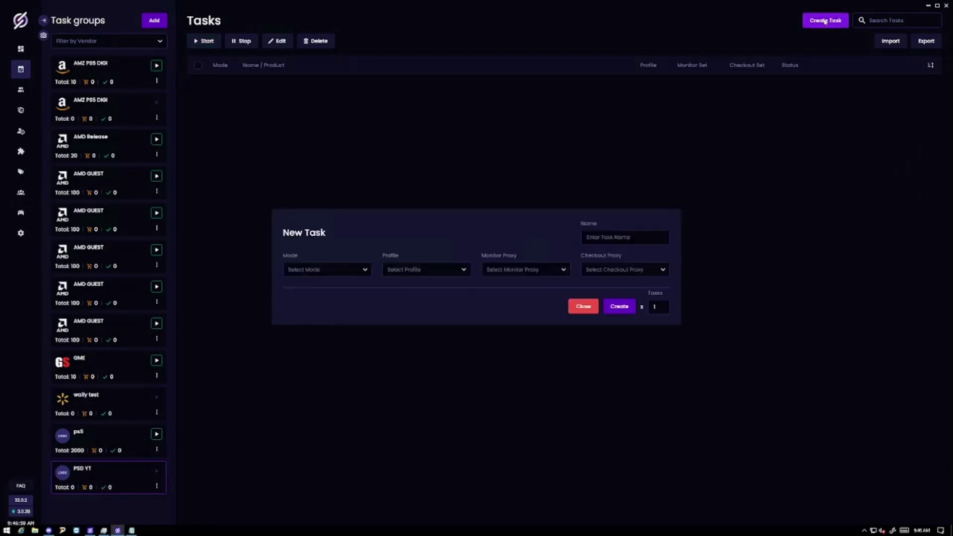
click(288, 270)
click(328, 287)
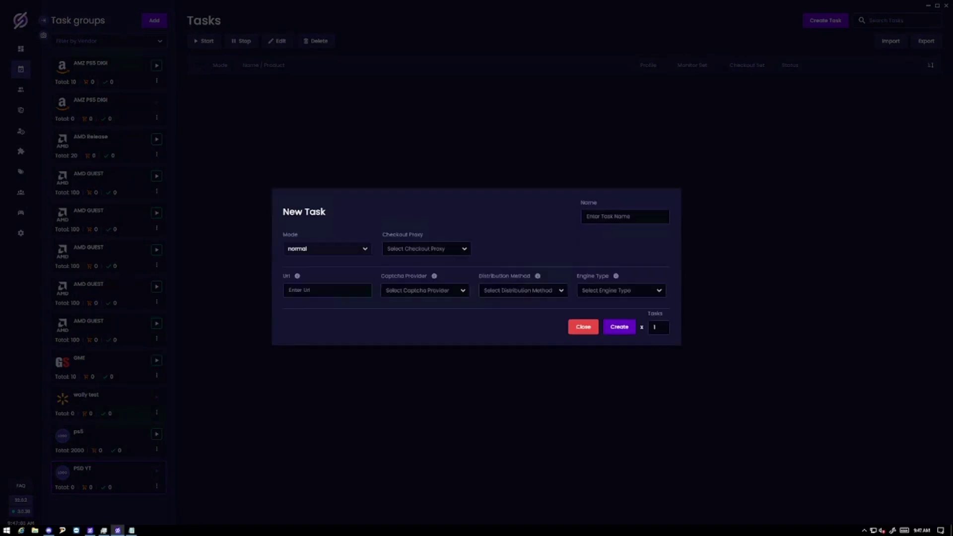
click(391, 249)
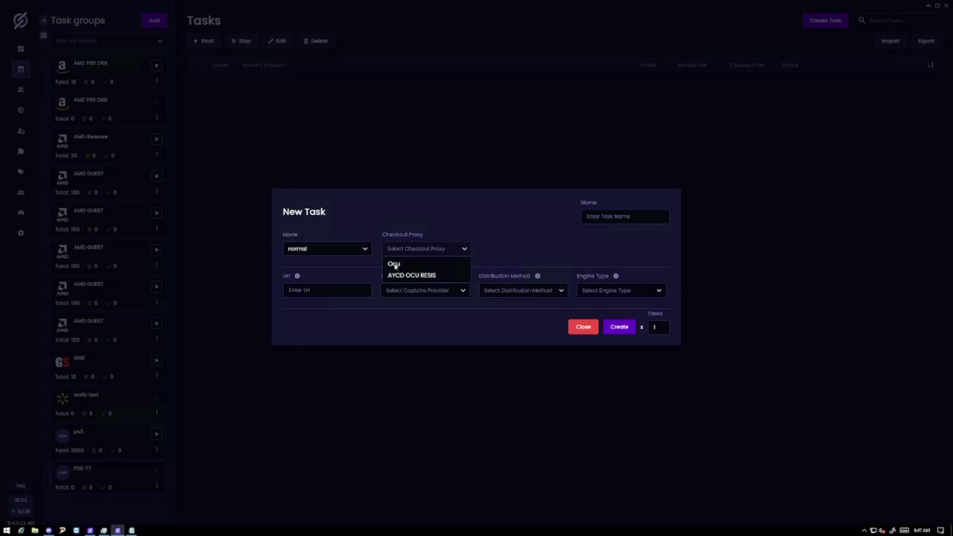
click(395, 266)
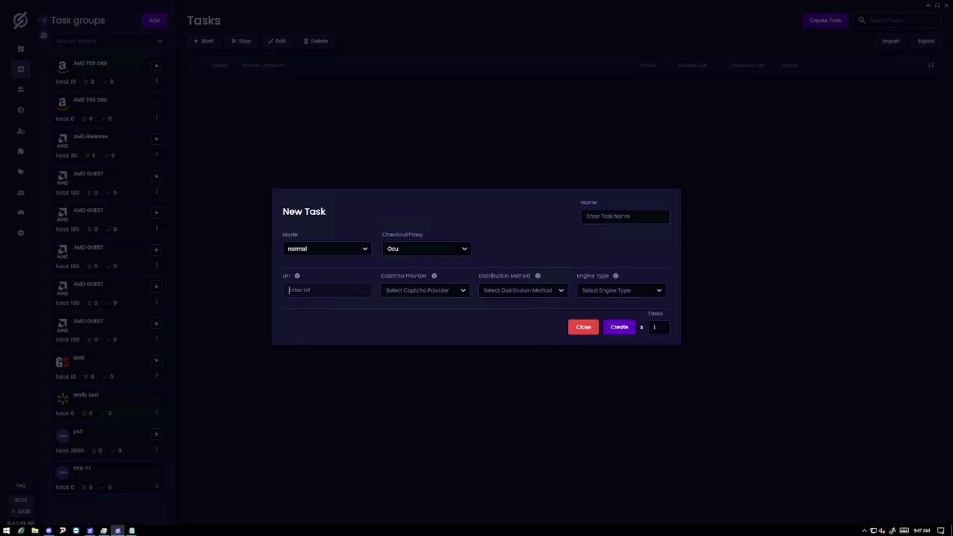
Open the Stellar 2.0 #staff-announcements post with the PlayStation Direct queue link
click(49, 530)
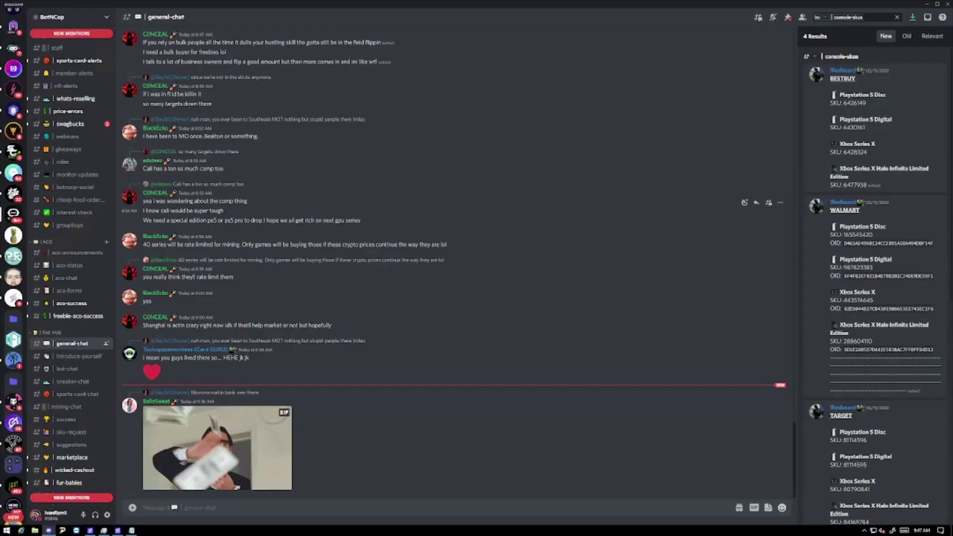
click(14, 423)
click(69, 218)
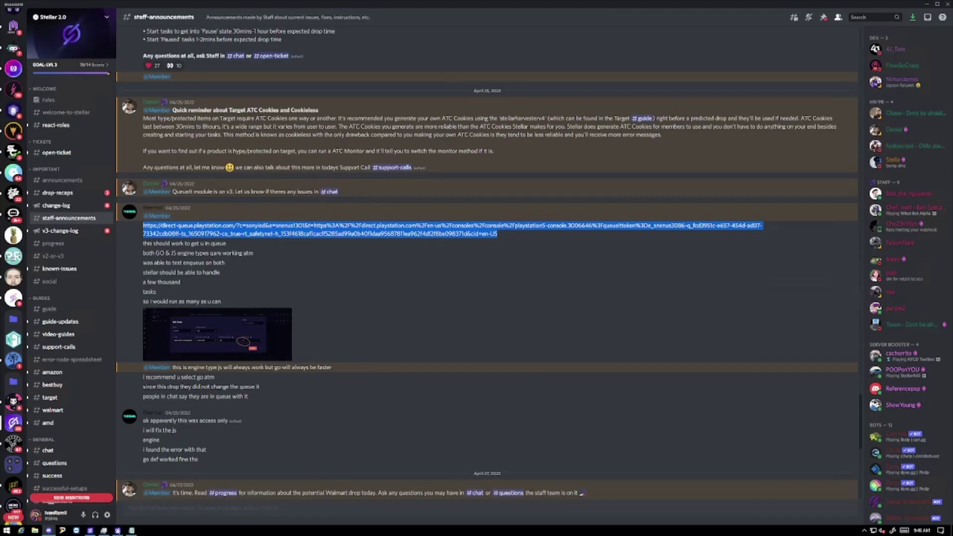
Paste the PlayStation Direct queue URL, with Capmonster captcha and link distribution
click(118, 530)
key(ctrl+v)
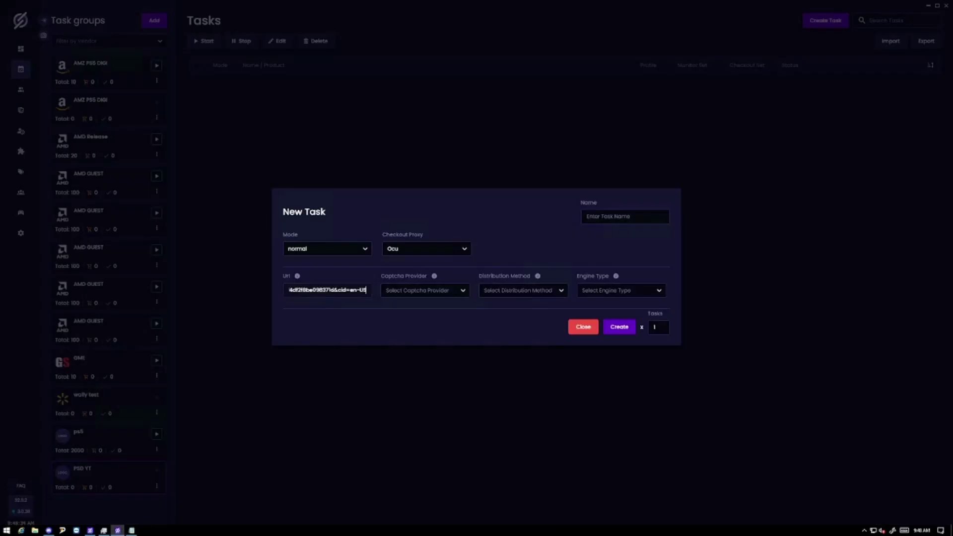
click(424, 290)
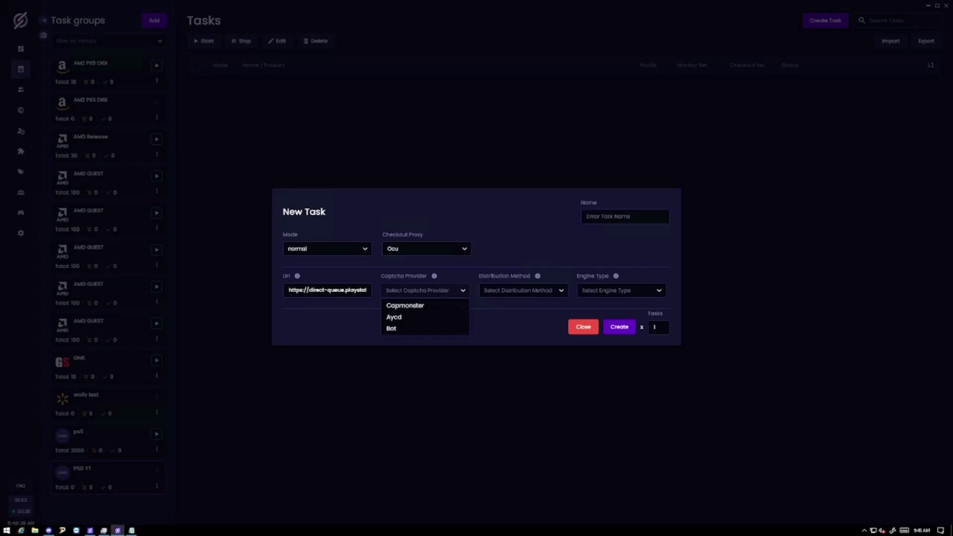
click(422, 306)
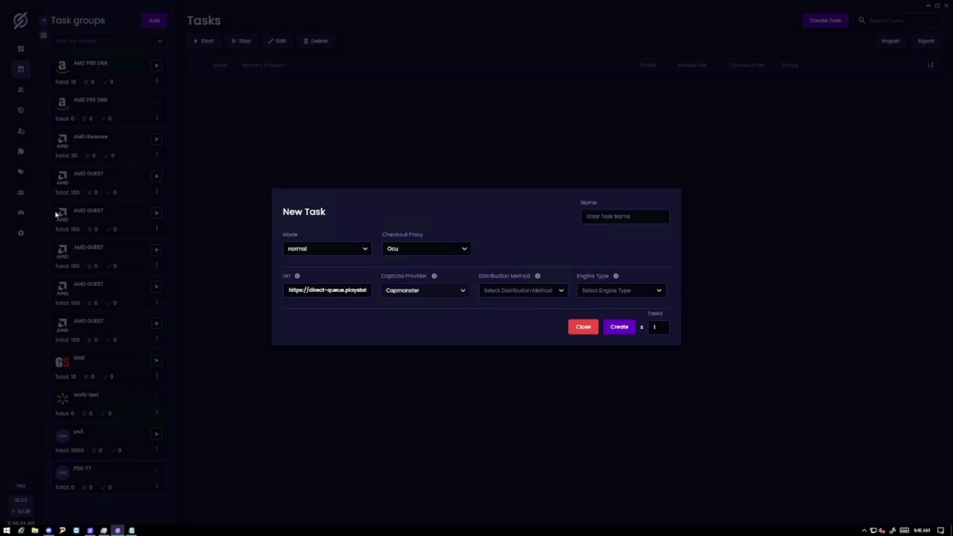
click(521, 290)
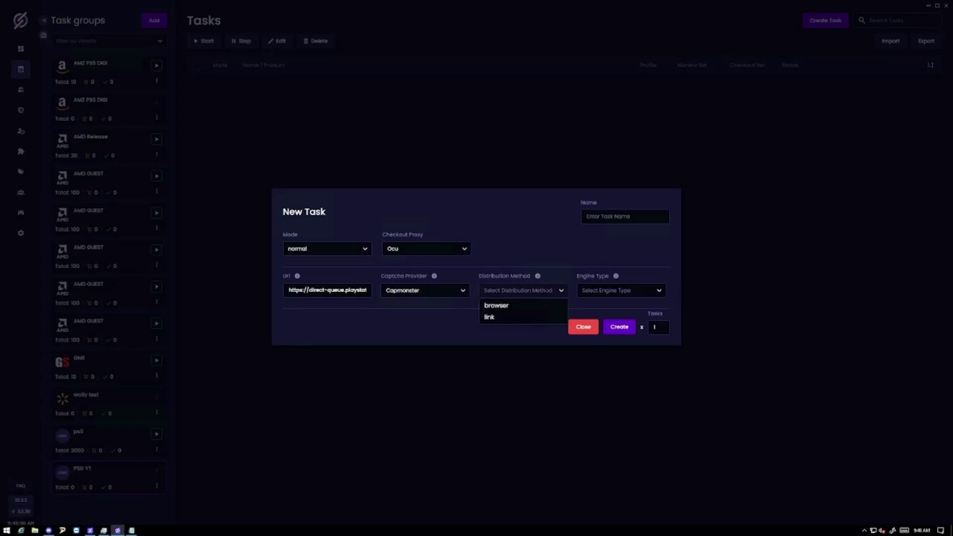
click(488, 317)
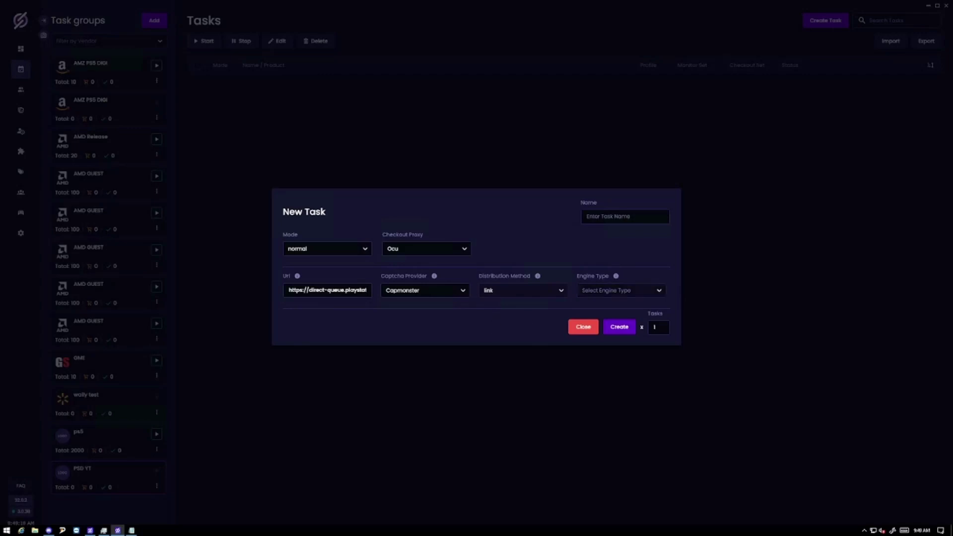
click(655, 290)
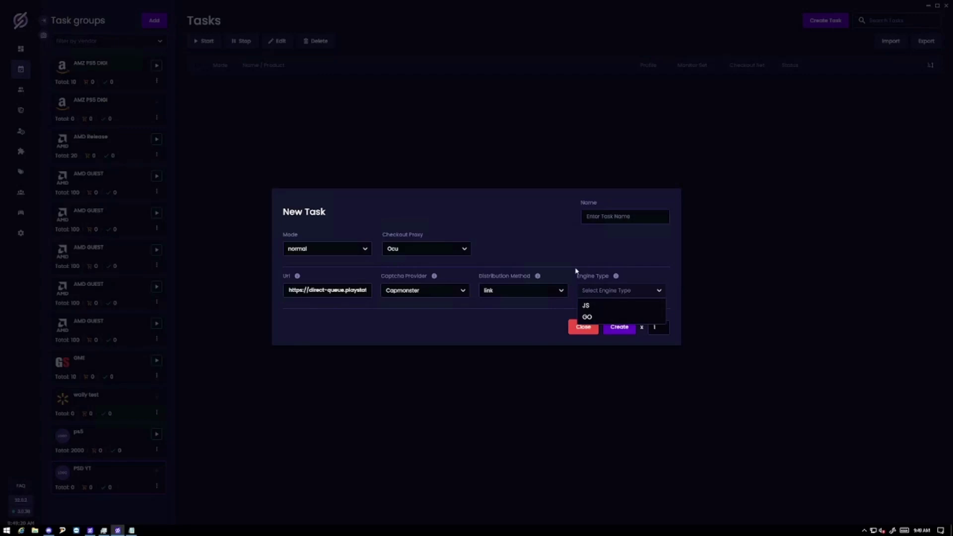
Set the engine type to JS and the task count to 1000
click(587, 308)
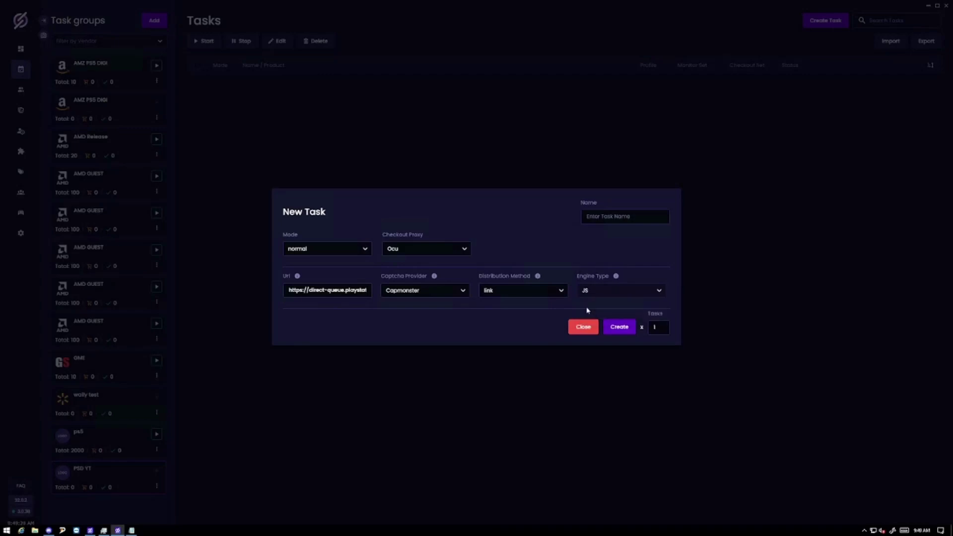
double_click(654, 327)
text(000)
key(ctrl+a)
click(621, 290)
click(595, 305)
Create 1000 JS tasks, then 1000 GO tasks, and close the New Task form
click(620, 328)
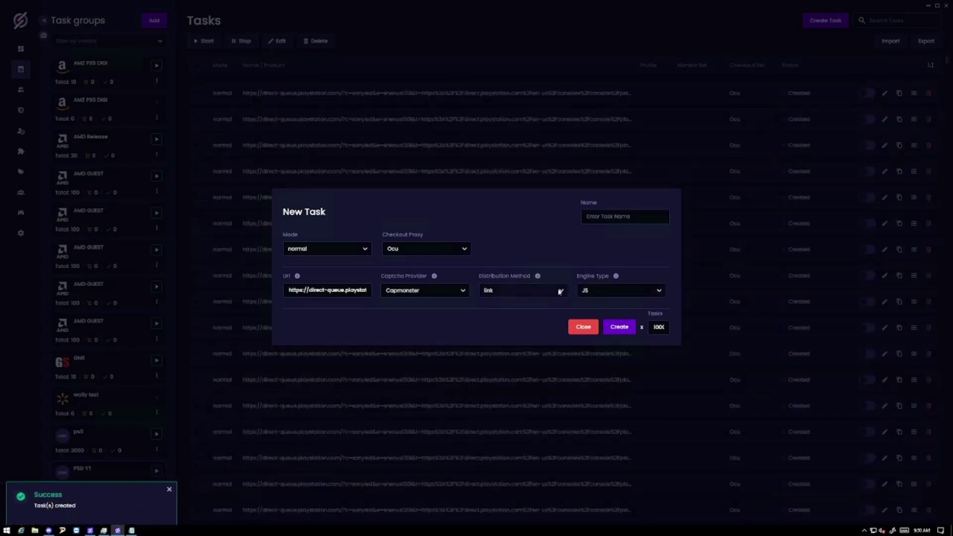
click(596, 295)
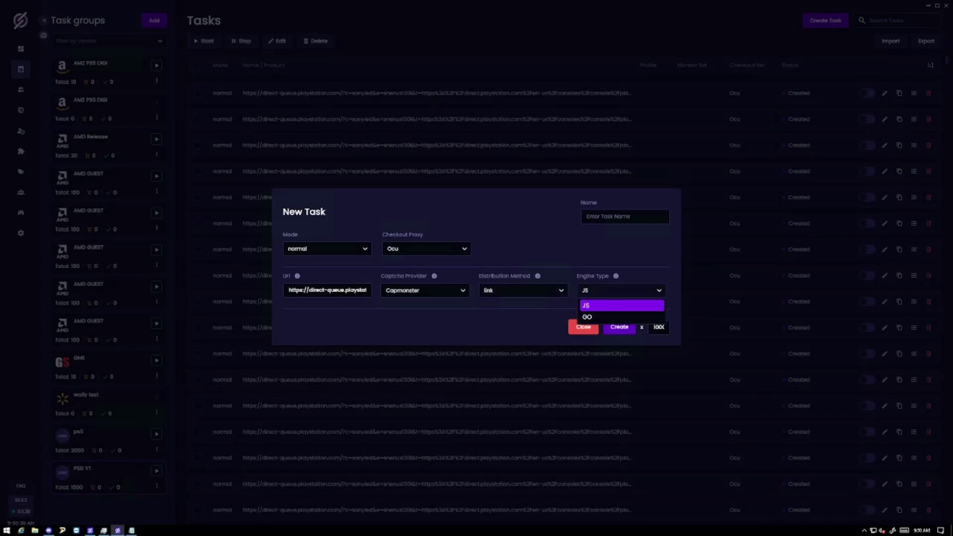
click(600, 318)
click(620, 328)
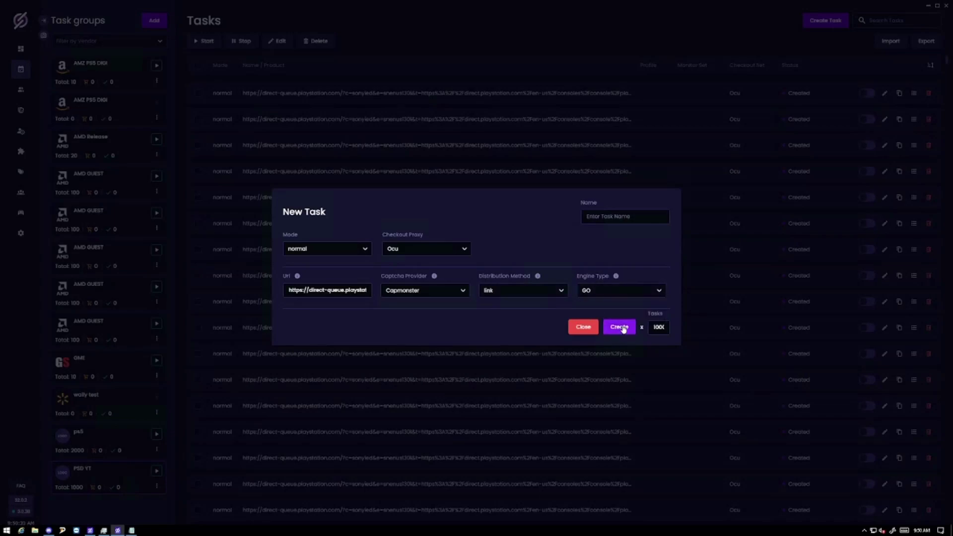
click(585, 332)
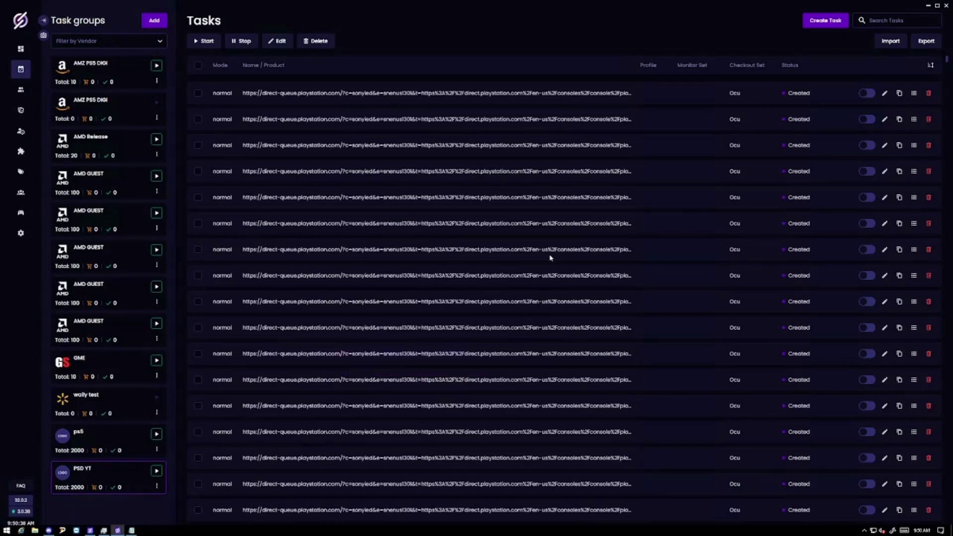
Start the first PlayStation Direct queue task in the list
click(867, 93)
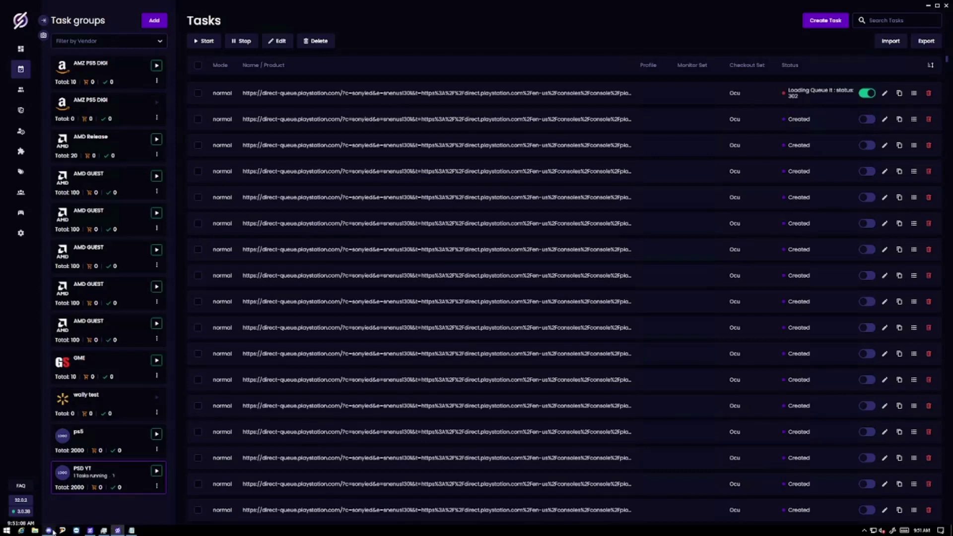
mouse_move(54, 532)
click(52, 530)
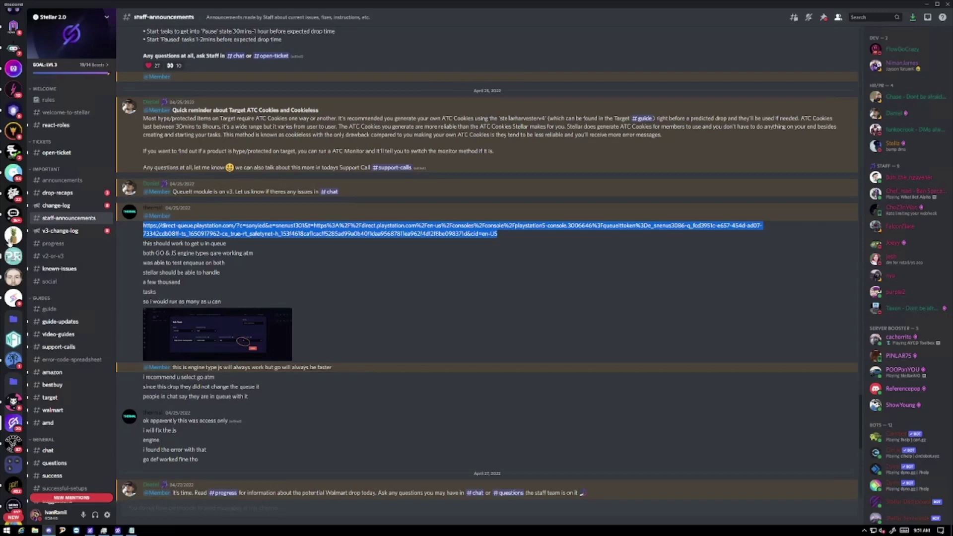
click(11, 238)
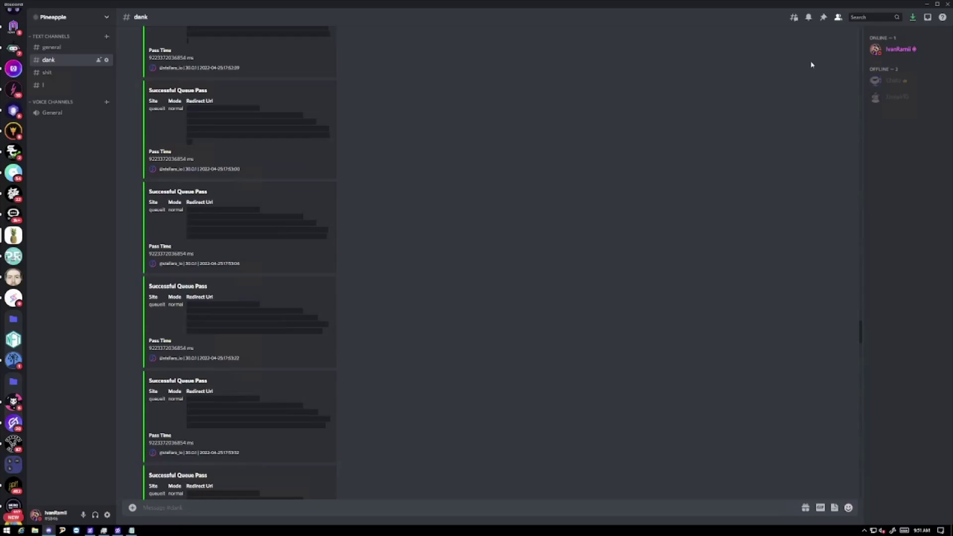
click(926, 5)
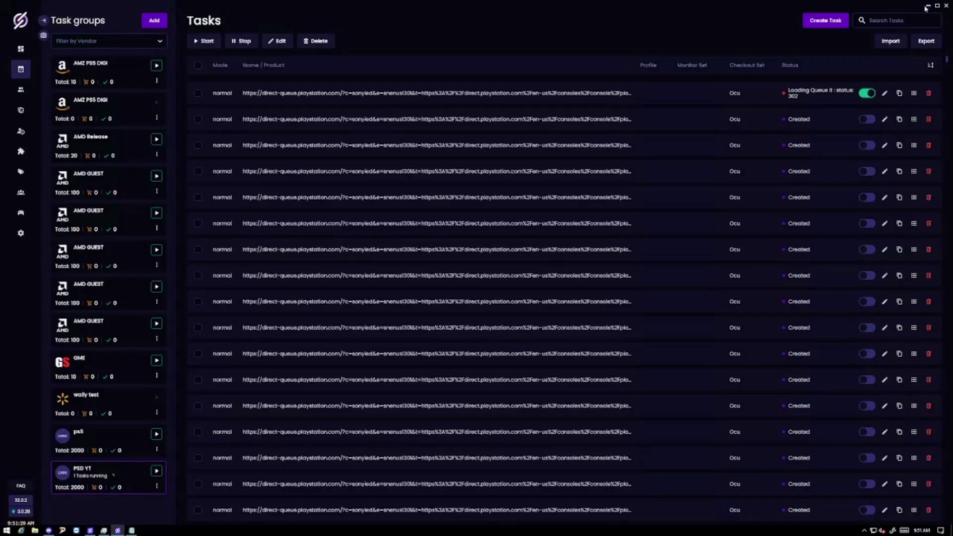
Open the Notepad task tips notes from the taskbar
click(131, 530)
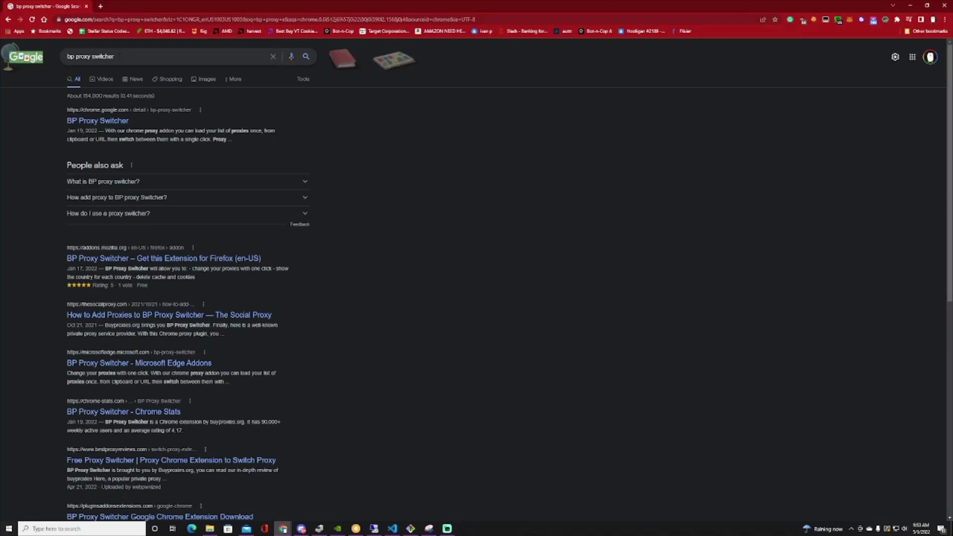
Open the BP Proxy Switcher Chrome Web Store page from the search results
click(119, 121)
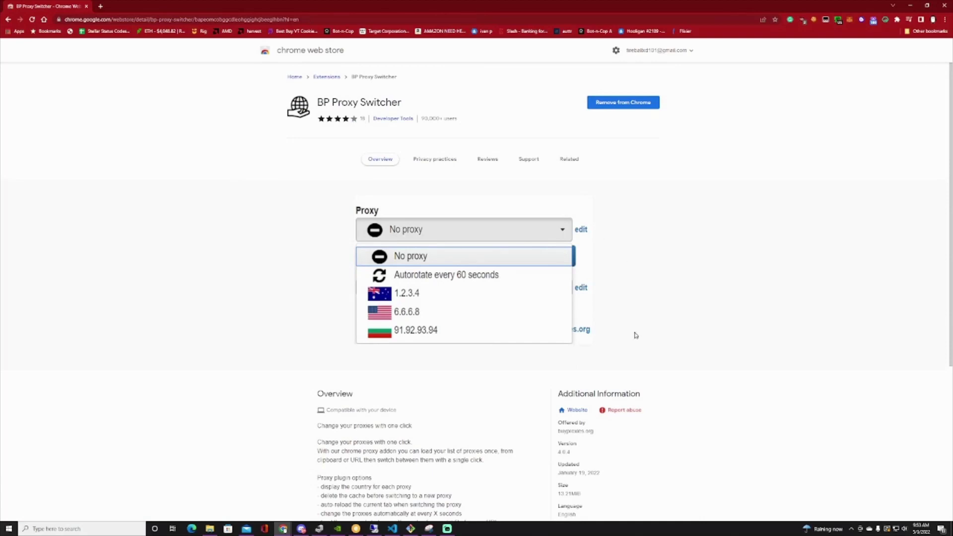
Open the BP Proxy Switcher popup and review its saved proxy list without changing the selection
click(837, 20)
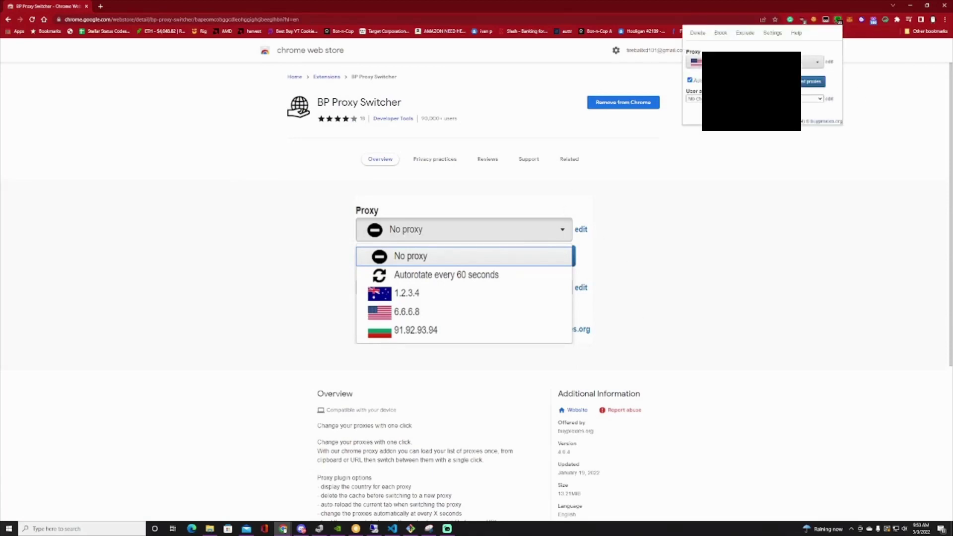
click(814, 62)
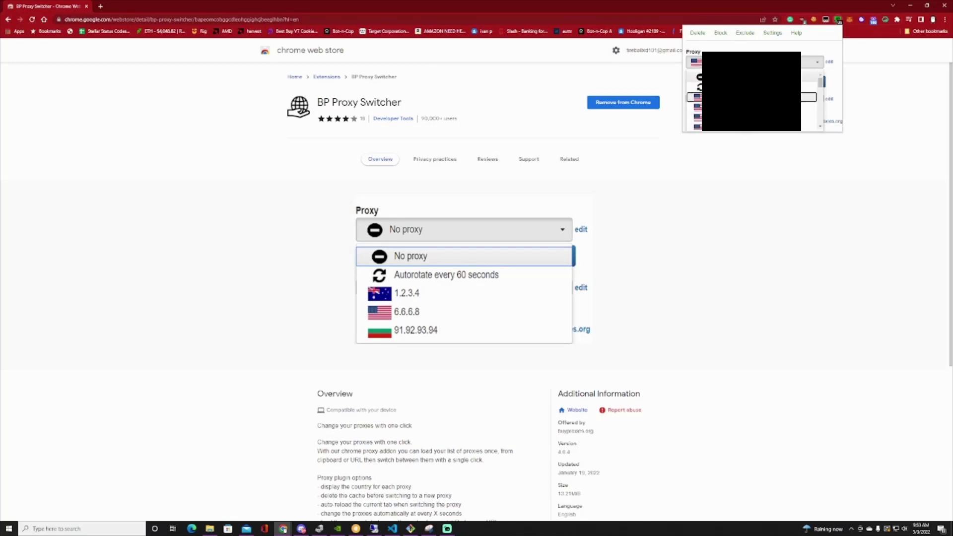
key(Return)
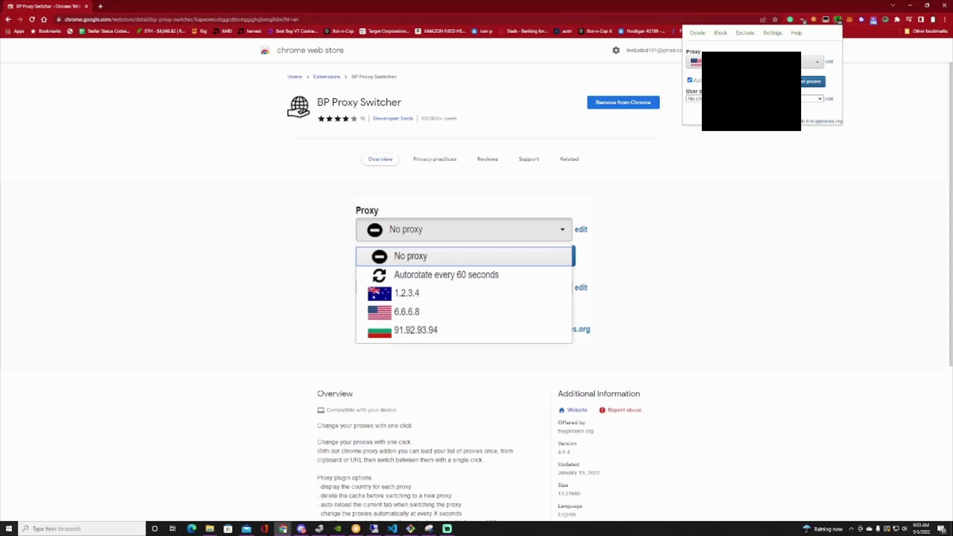